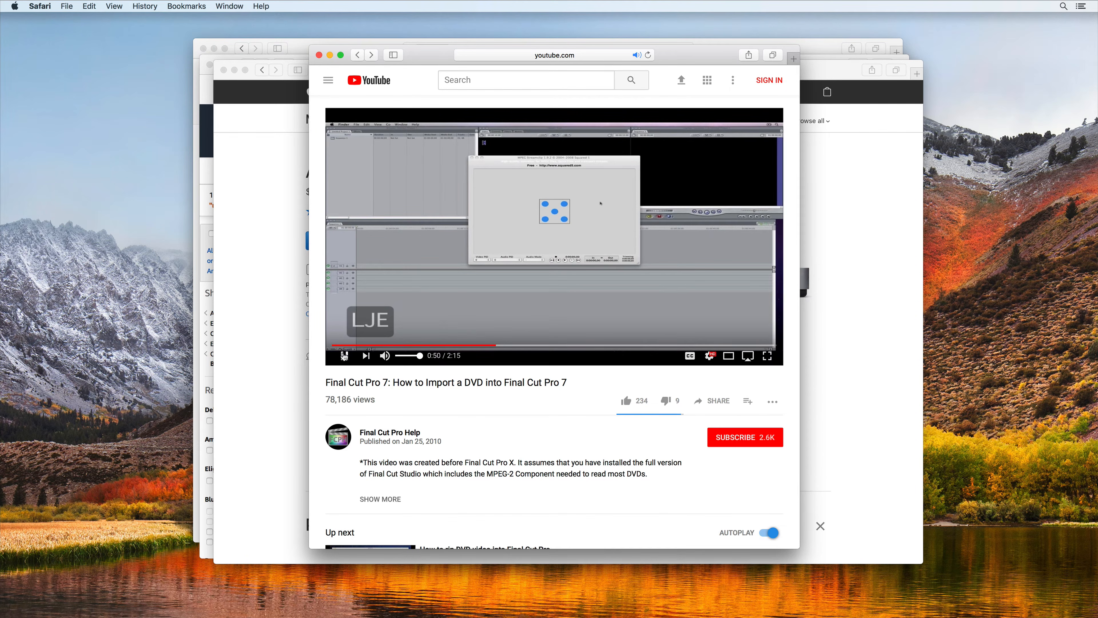
# Pause the Final Cut Pro 7 DVD import video and close its window and the Apple USB SuperDrive window
pyautogui.click(343, 356)
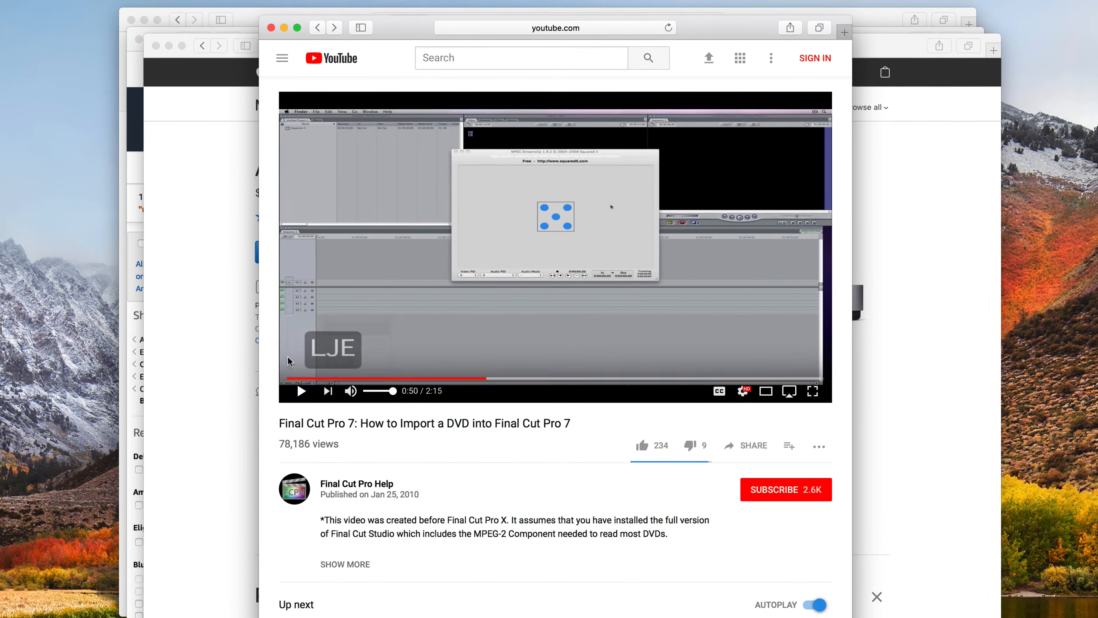
pyautogui.click(268, 25)
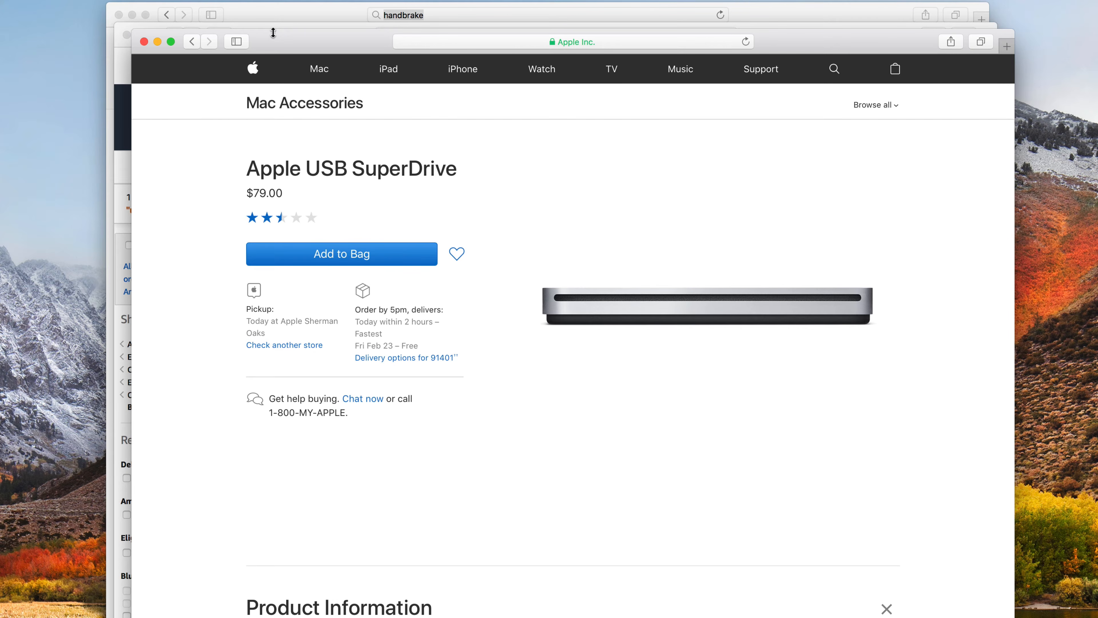
pyautogui.click(157, 42)
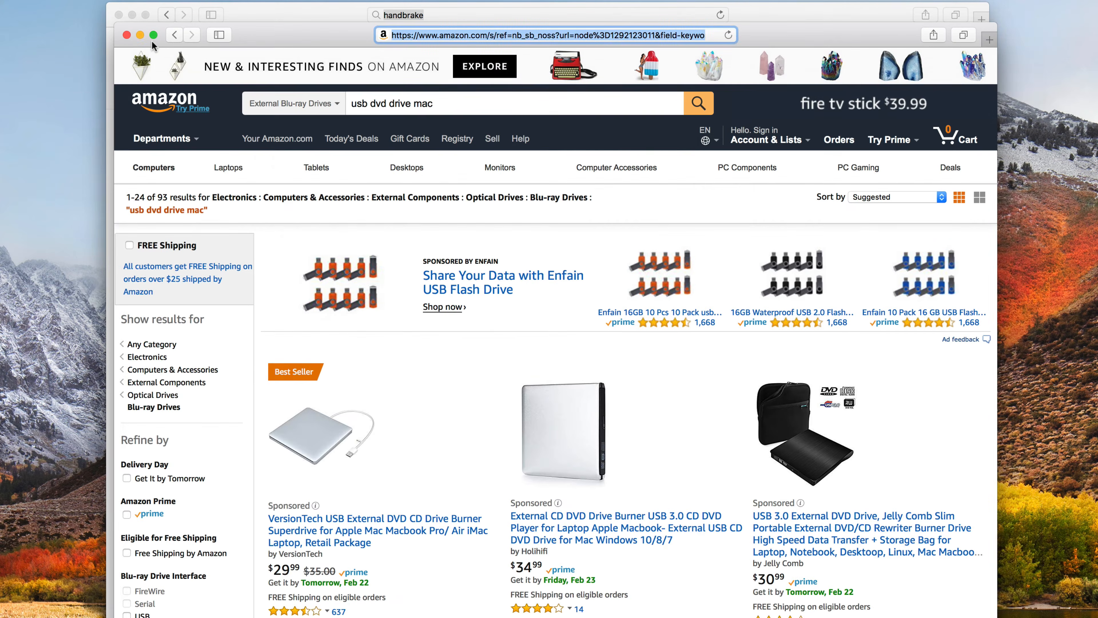
# Look through the external USB DVD drives for Mac in the Amazon search results
pyautogui.scroll(-10, 448, 307)
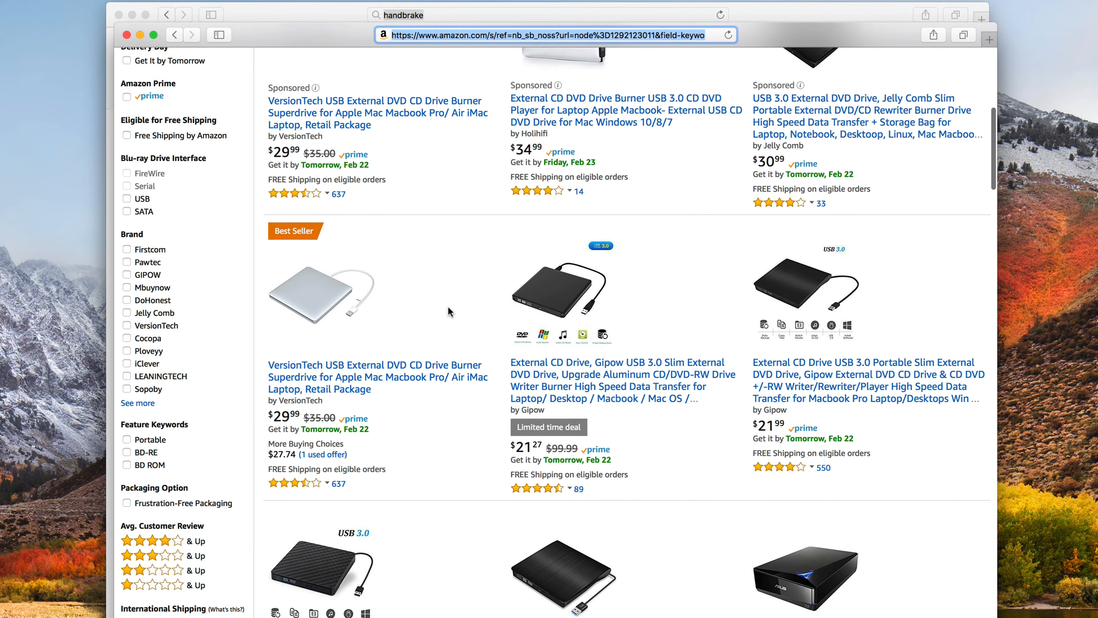
pyautogui.scroll(-8, 448, 306)
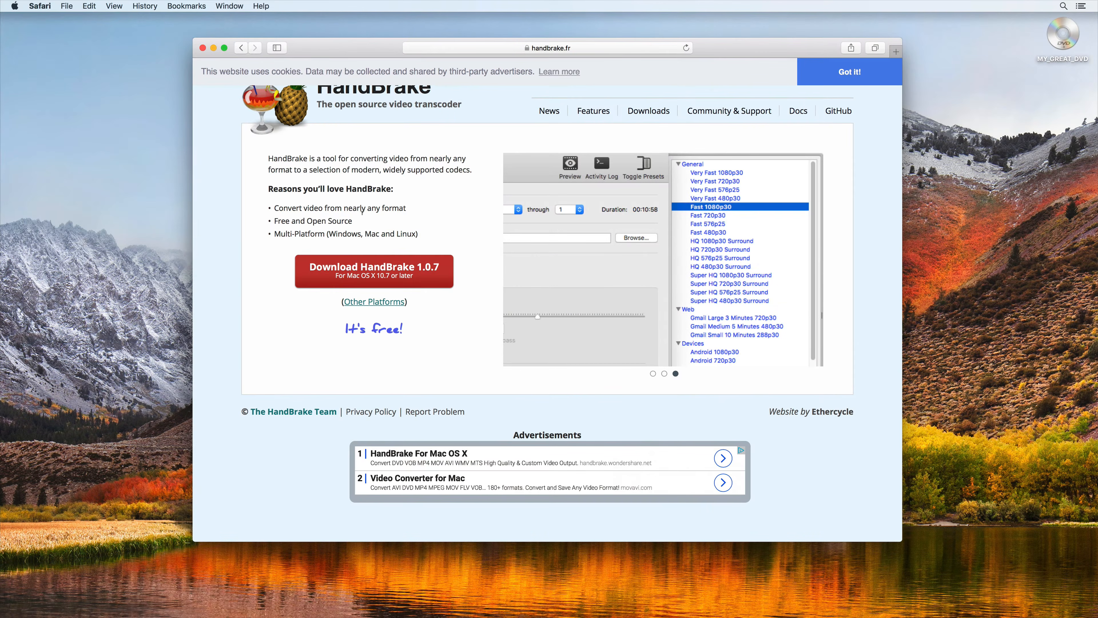
# Download HandBrake 1.0.7 for Mac and show the downloaded disk image in Finder
pyautogui.click(387, 273)
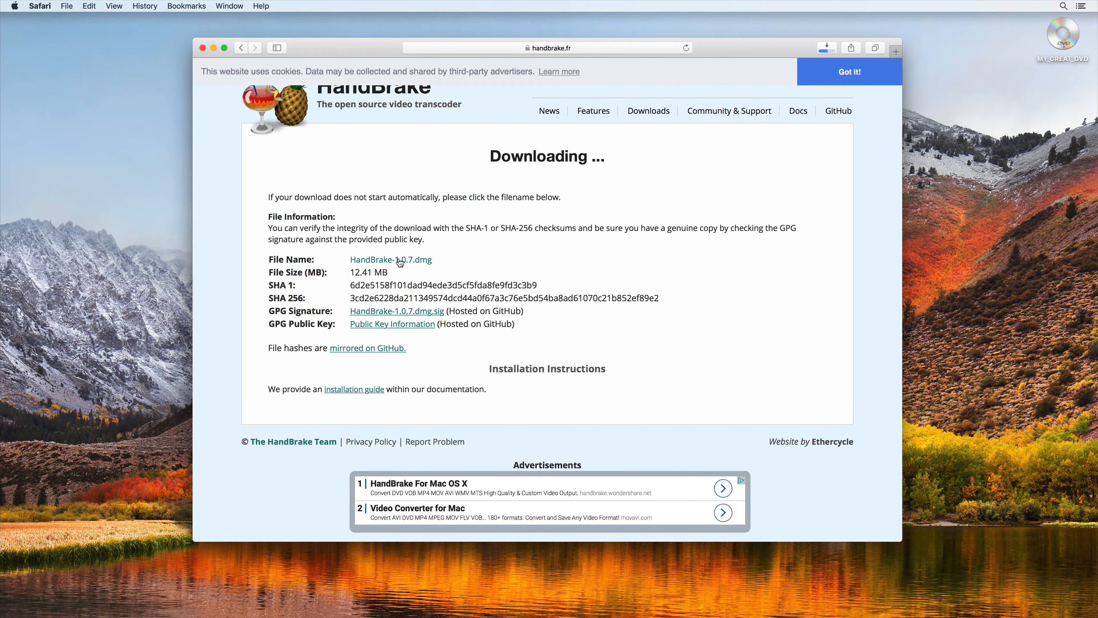
pyautogui.click(819, 49)
pyautogui.click(901, 92)
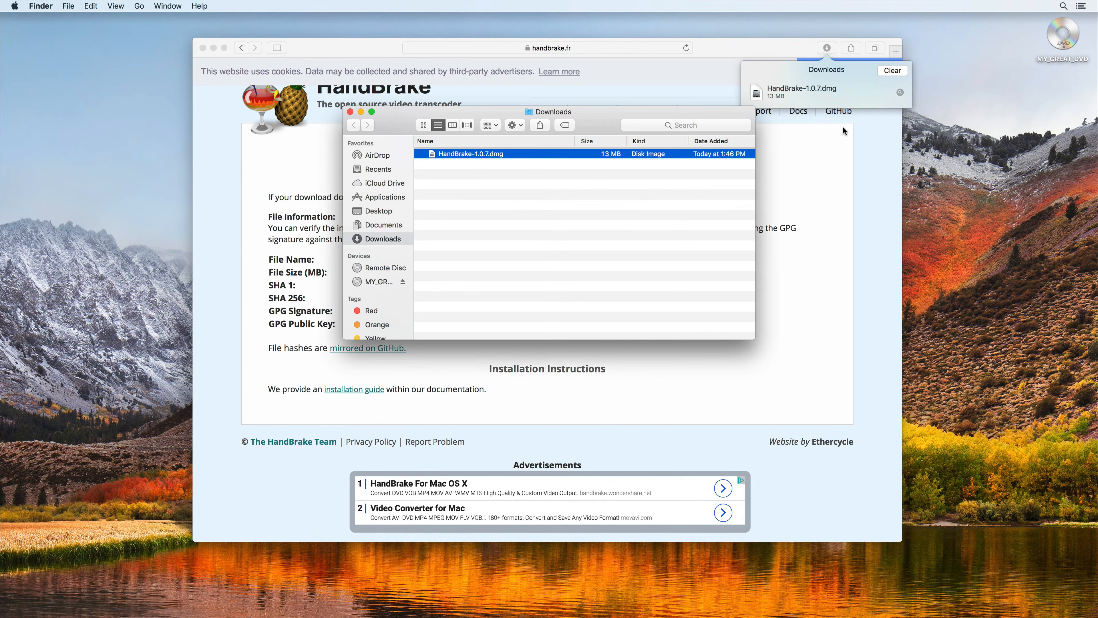
# Open HandBrake-1.0.7.dmg and copy the HandBrake app into the Applications folder
pyautogui.doubleClick(429, 155)
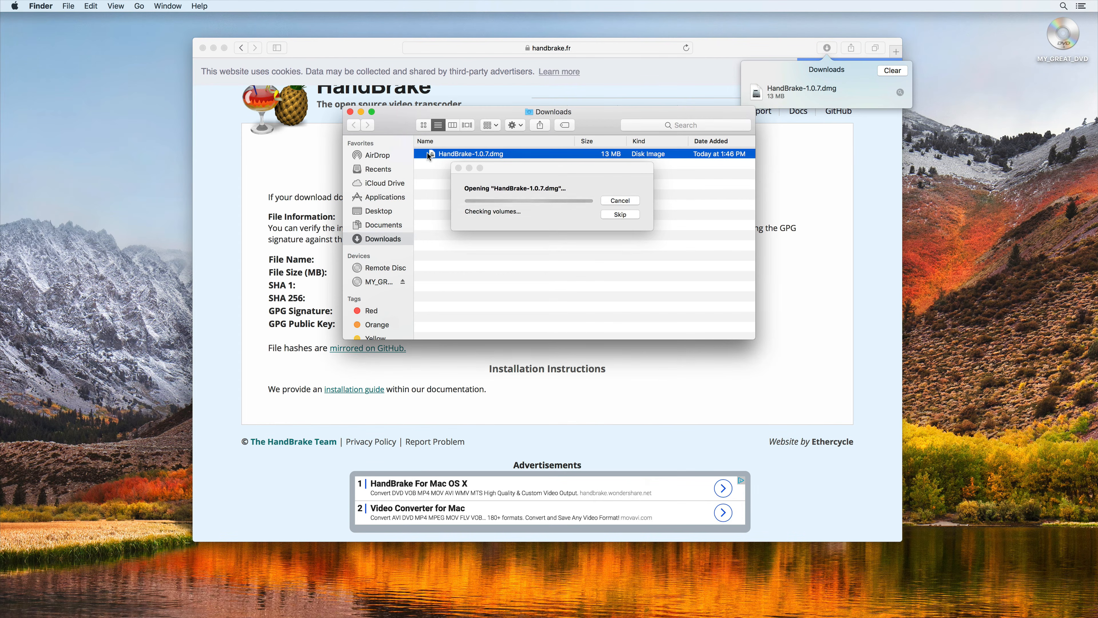
pyautogui.moveTo(424, 123); pyautogui.dragTo(563, 160)
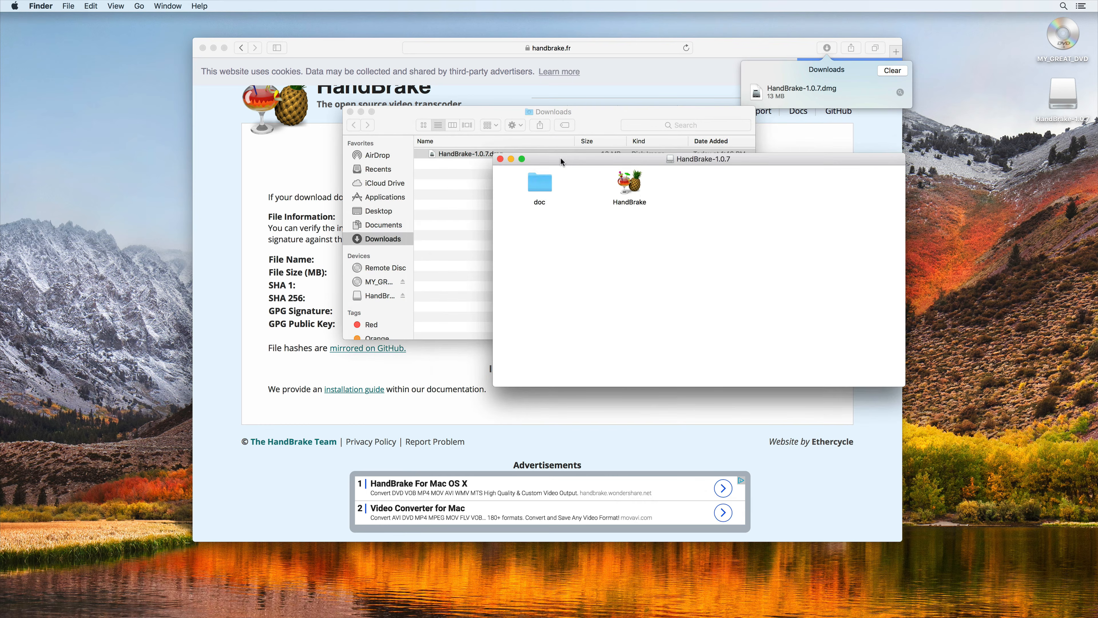
pyautogui.click(631, 190)
pyautogui.moveTo(630, 190); pyautogui.dragTo(390, 198)
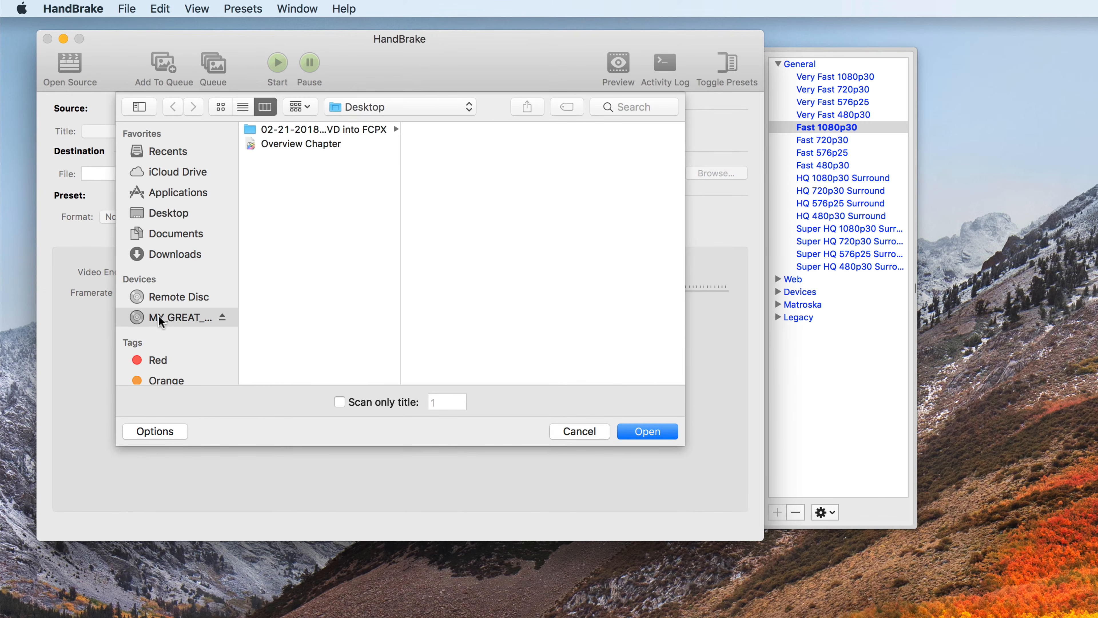
# Open the MY_GREAT_DVD disc as the HandBrake source and attempt the scan despite the copy-protection notice
pyautogui.click(152, 308)
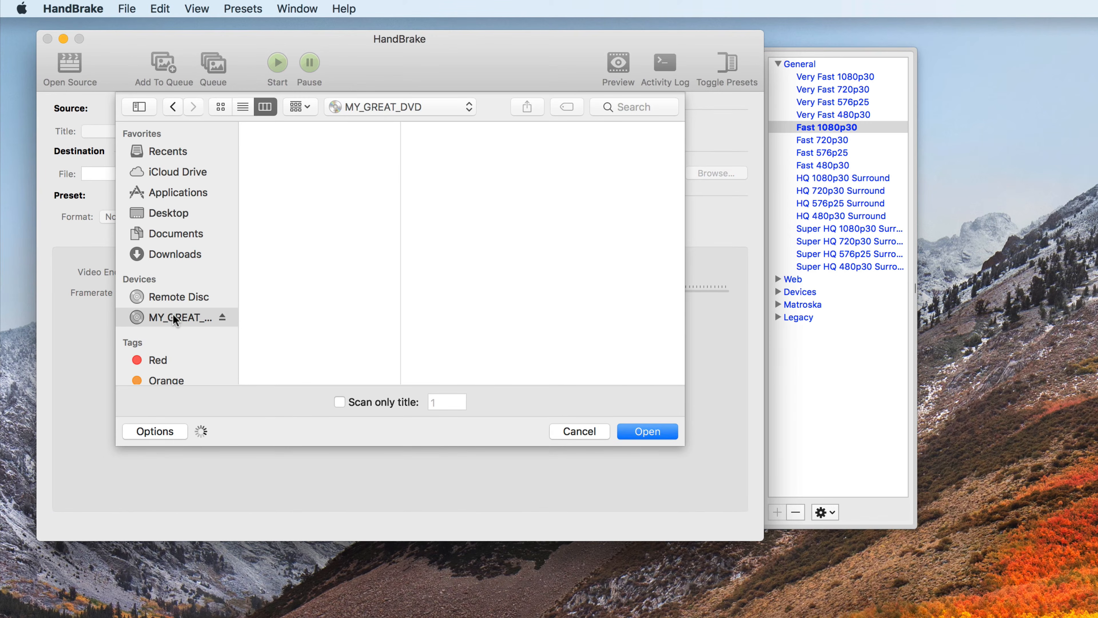
pyautogui.moveTo(235, 337); pyautogui.dragTo(284, 338)
pyautogui.click(172, 298)
pyautogui.click(172, 317)
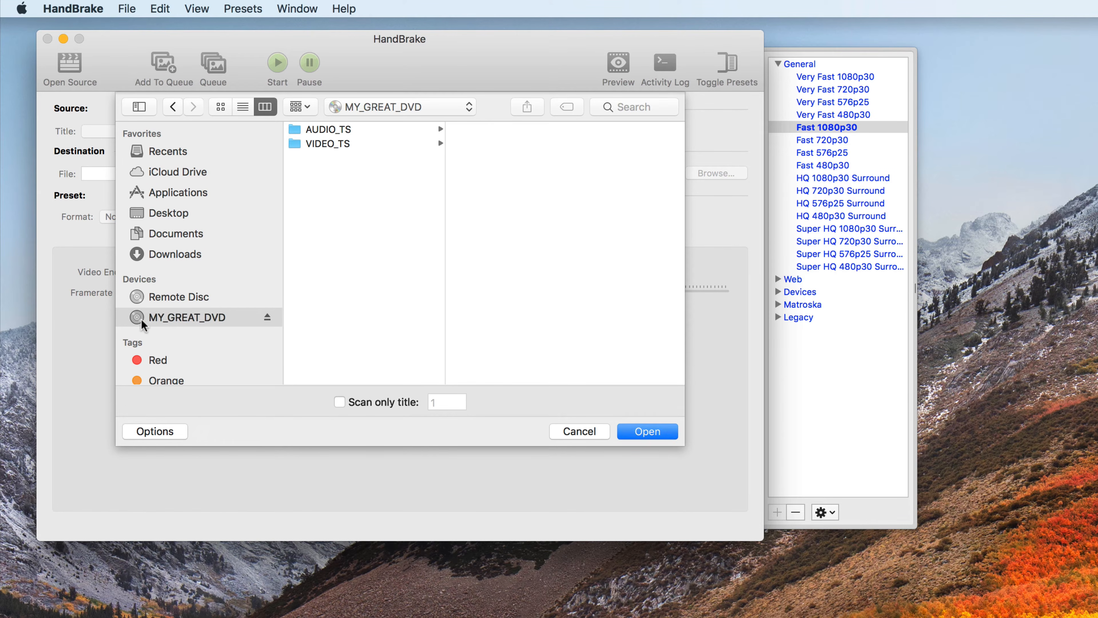
pyautogui.click(644, 432)
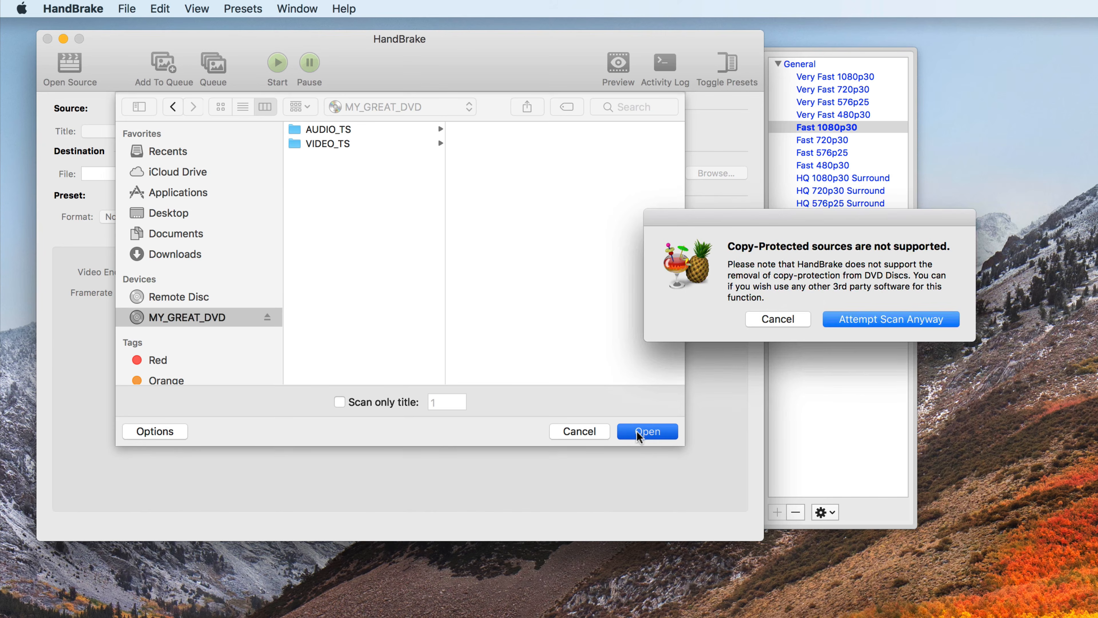
pyautogui.click(857, 324)
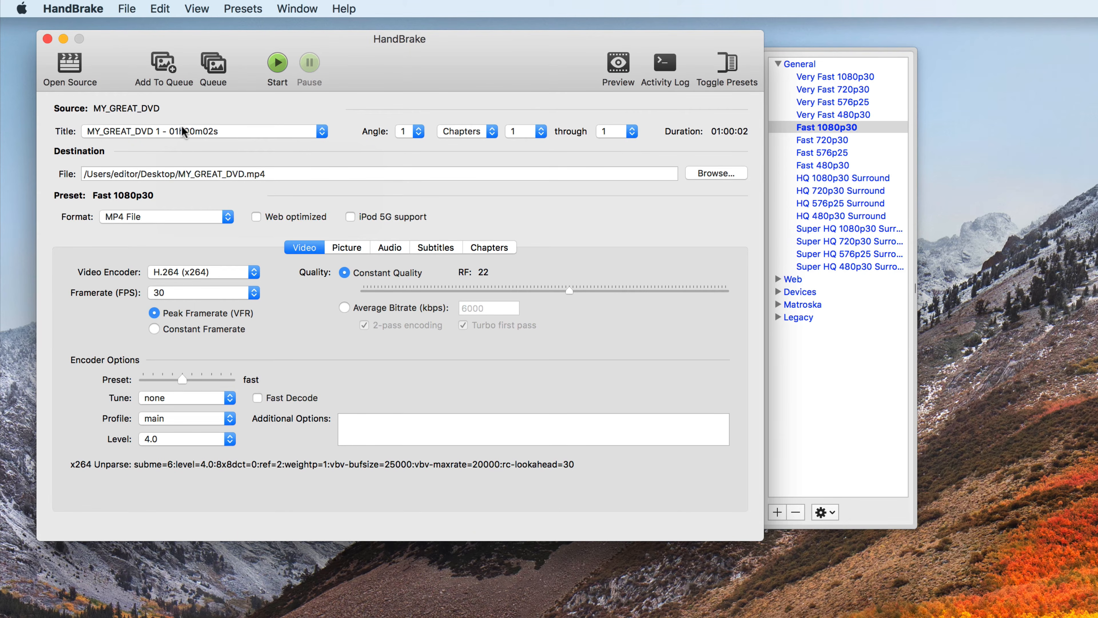
# Define the encode range in seconds and set its end to 100
pyautogui.click(448, 131)
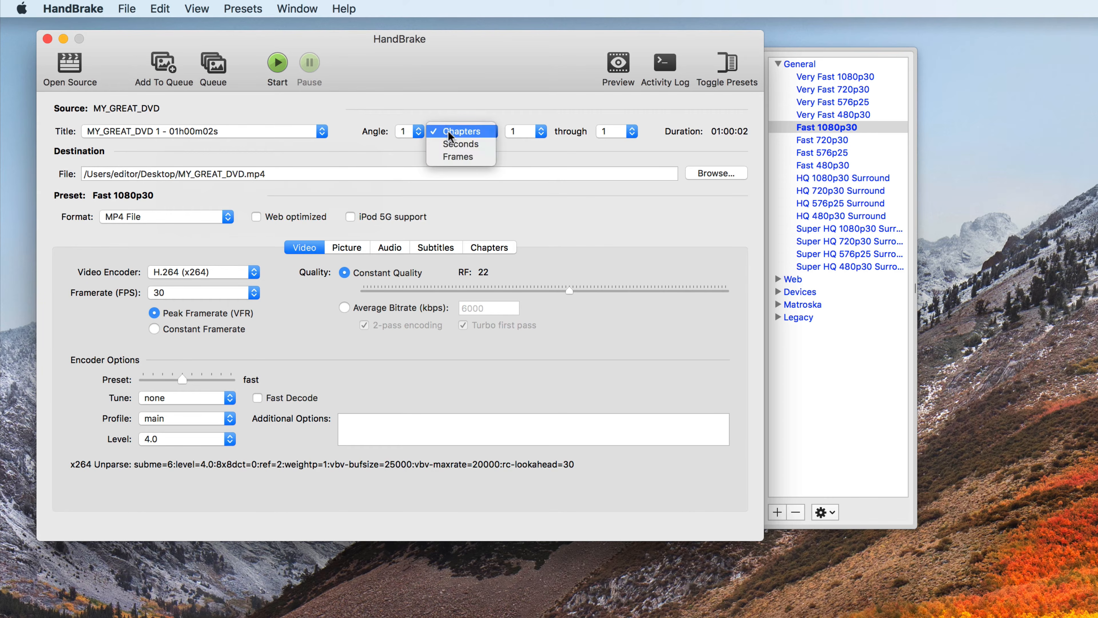
pyautogui.click(455, 144)
pyautogui.doubleClick(608, 132)
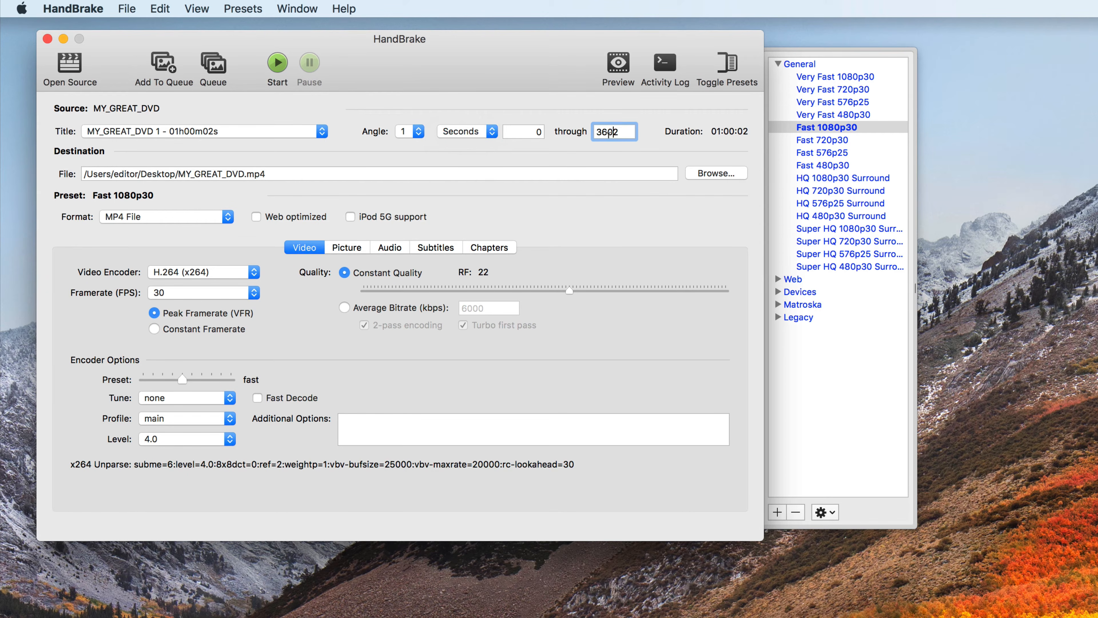
pyautogui.write('100')
# Set the destination file to Wedding Video.mp4 on the Desktop
pyautogui.click(712, 172)
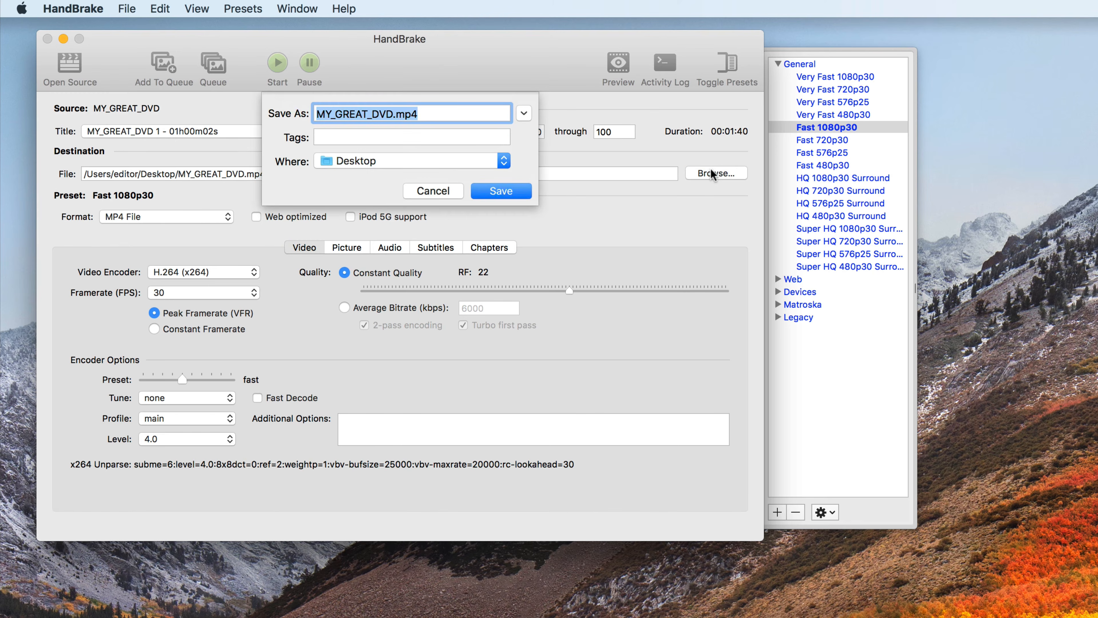
pyautogui.moveTo(393, 114); pyautogui.dragTo(316, 113)
pyautogui.write('Wedding V')
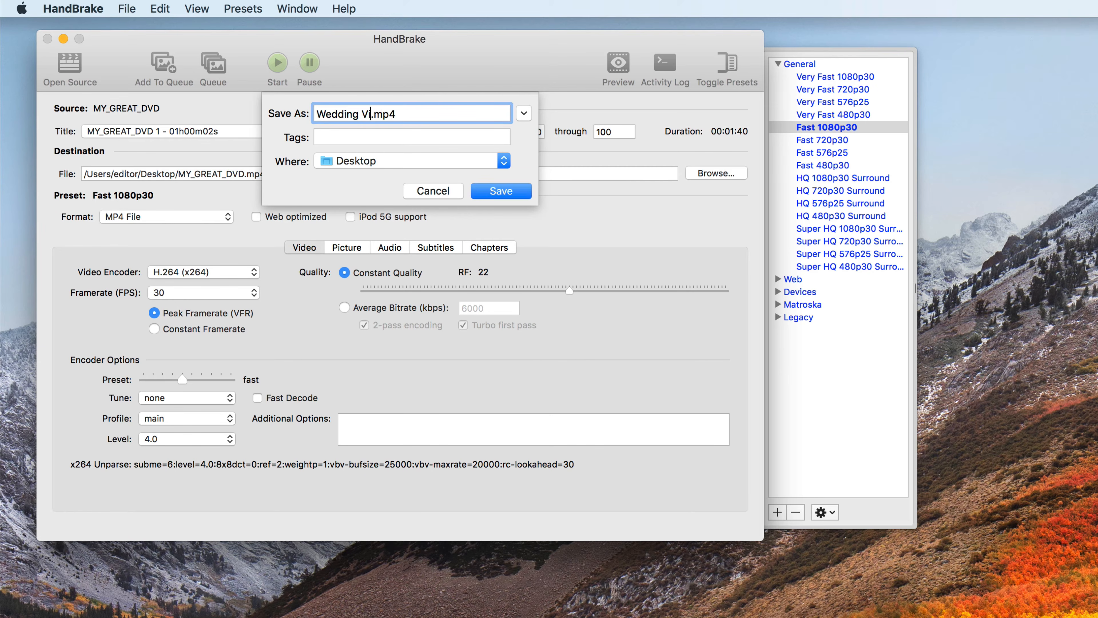
pyautogui.write('ideo')
pyautogui.click(494, 191)
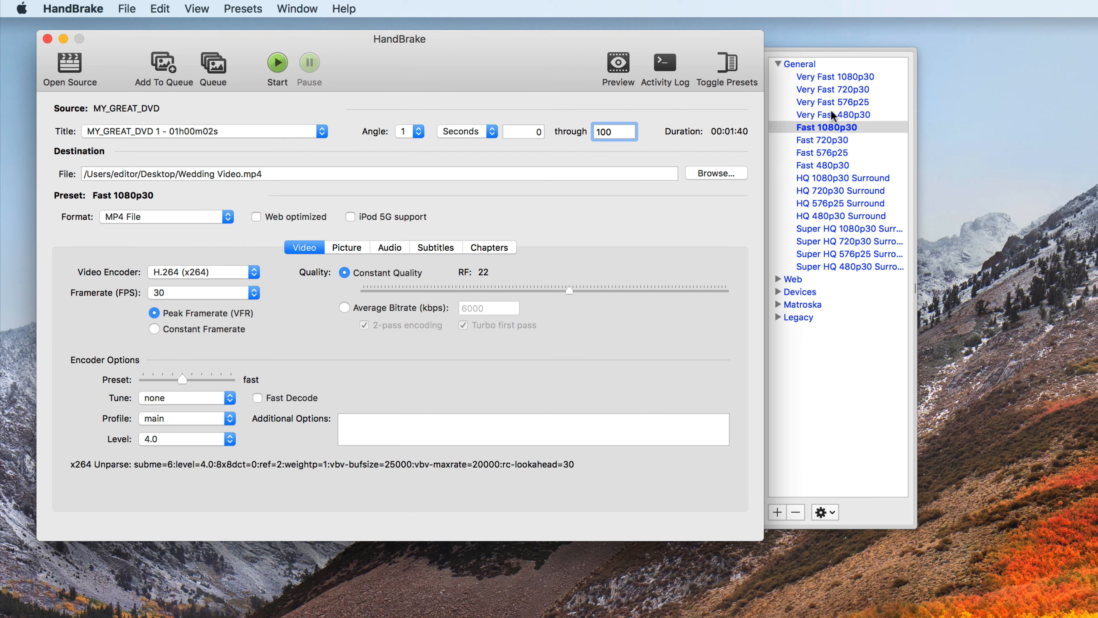
# Choose the Super HQ 1080p30 Surround preset and start the encode
pyautogui.click(828, 74)
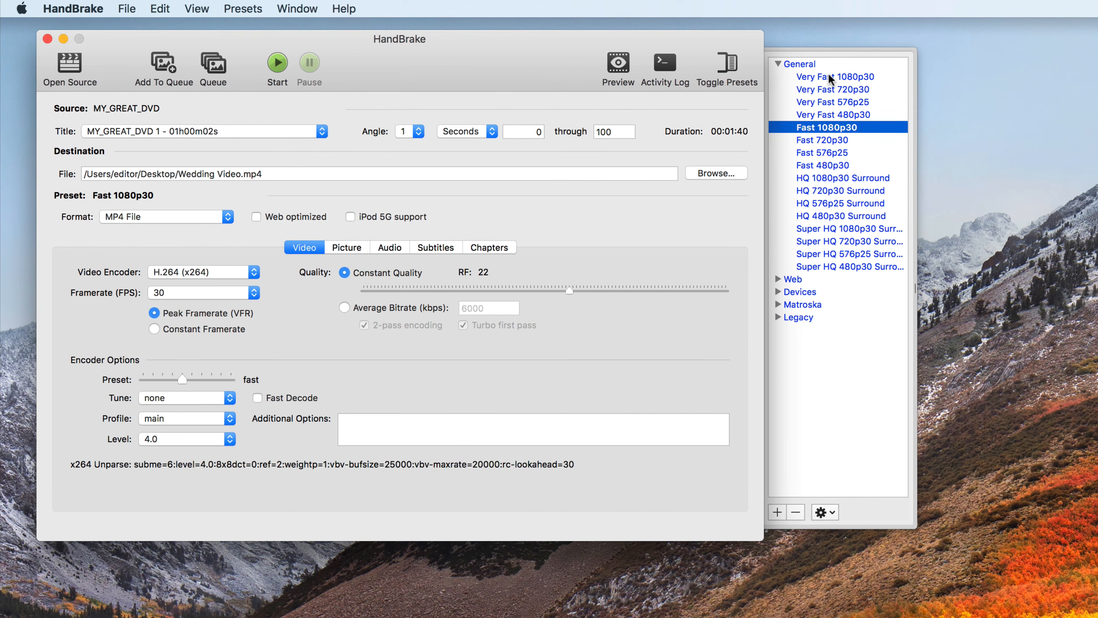
pyautogui.click(833, 139)
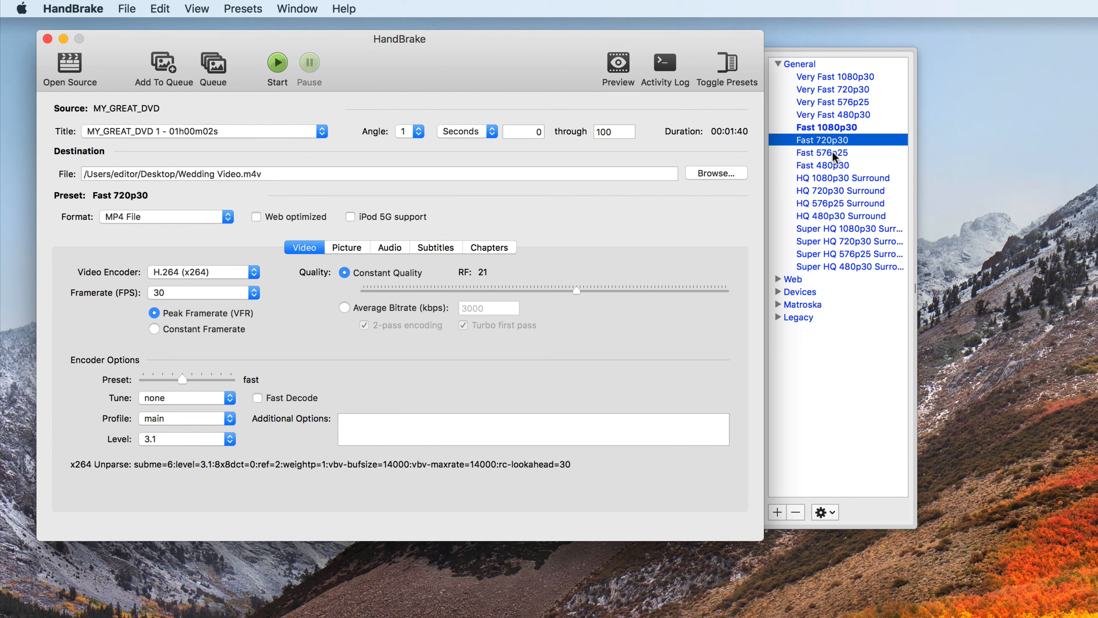
pyautogui.click(832, 211)
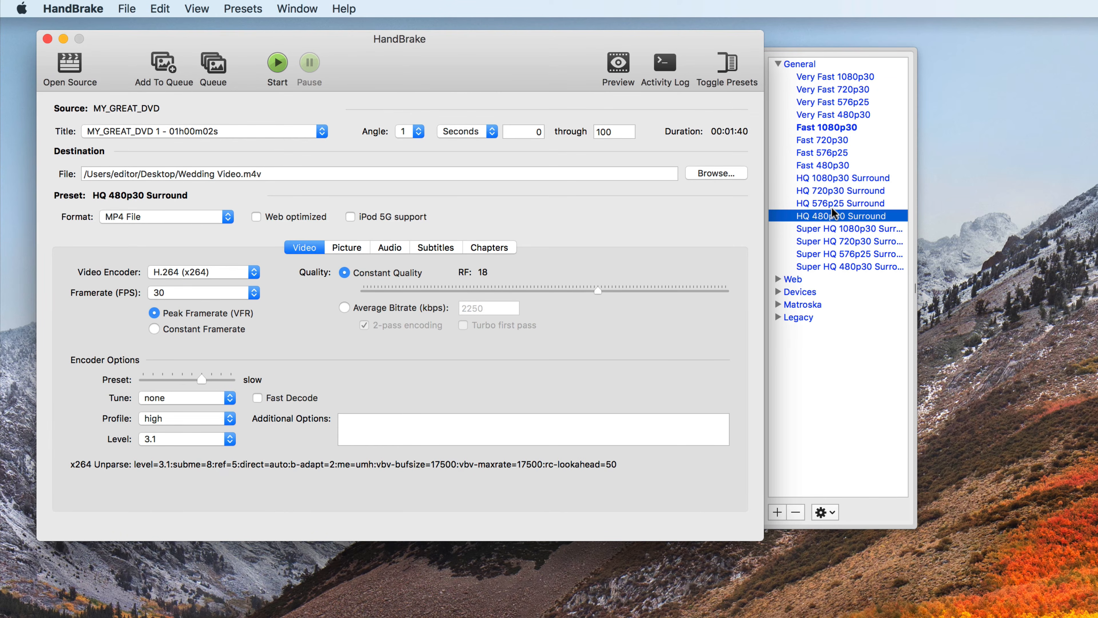
pyautogui.click(835, 226)
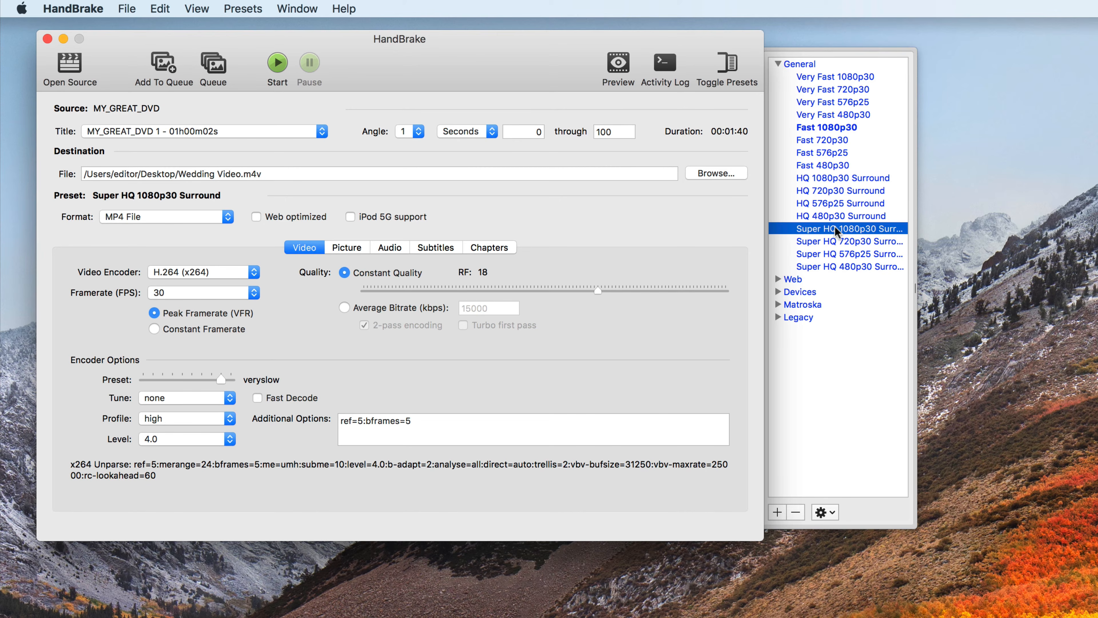
pyautogui.click(268, 63)
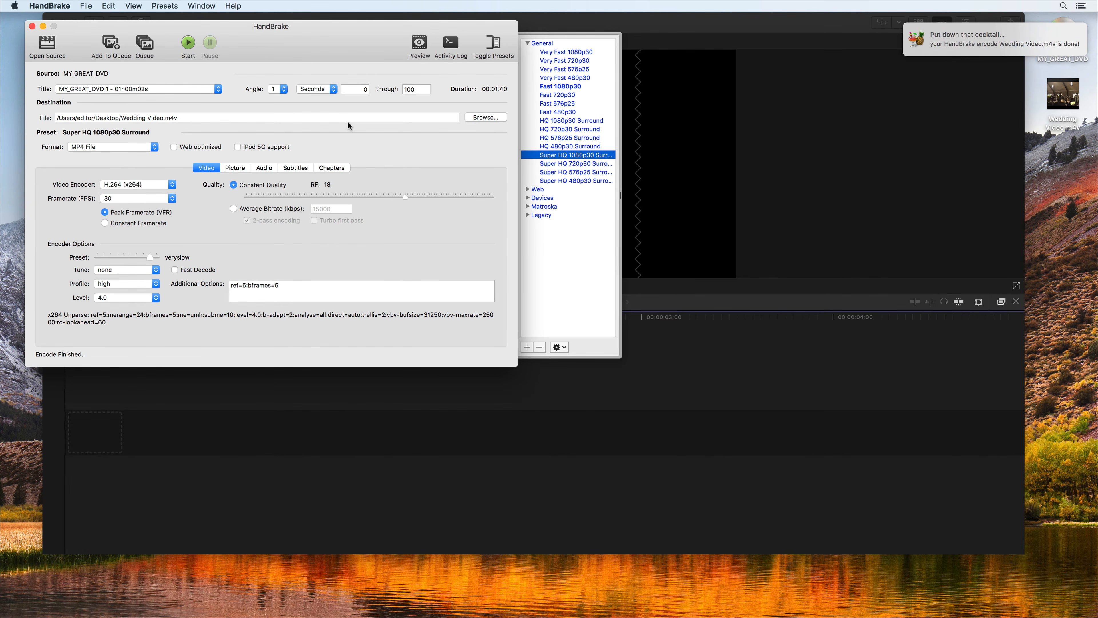
# Switch to Final Cut Pro and place Wedding Video.m4v from the desktop at the start of the project timeline
pyautogui.click(800, 190)
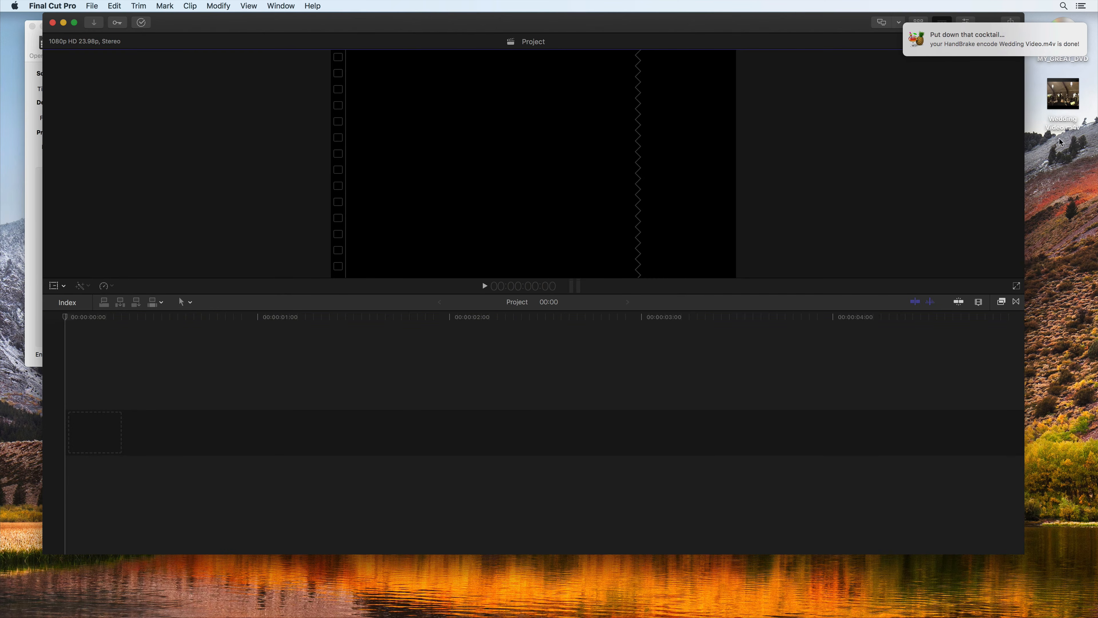
pyautogui.moveTo(1061, 142); pyautogui.dragTo(224, 442)
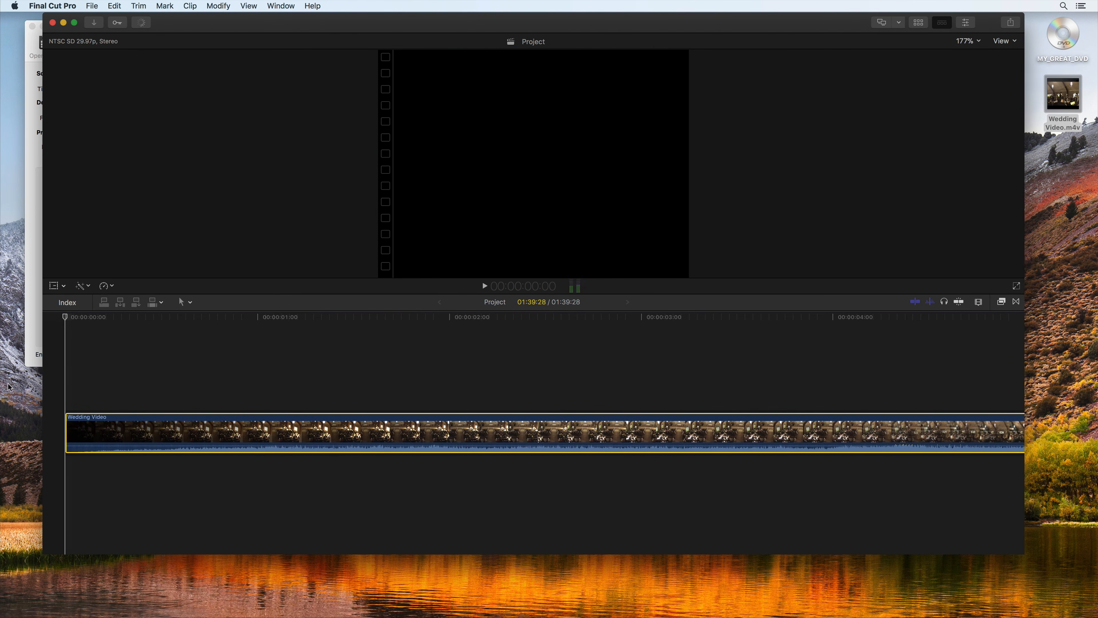
# Blade the Wedding Video clip at about 00:27 and again about 01:07 further on, and delete the section in between
pyautogui.press('b')
pyautogui.click(239, 430)
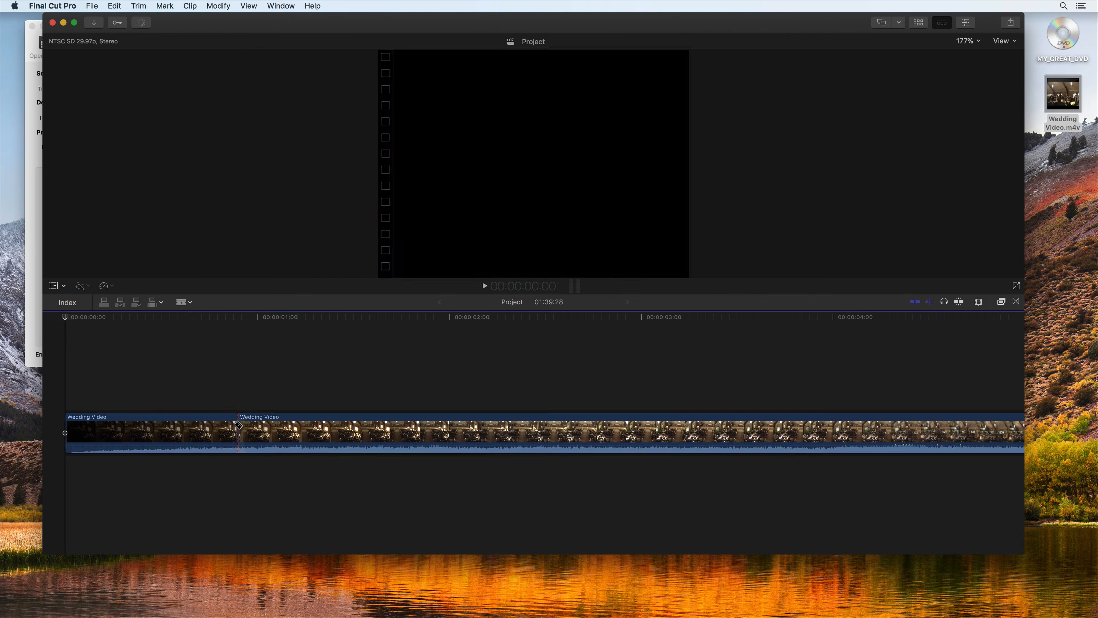
pyautogui.click(475, 433)
pyautogui.press('a')
pyautogui.click(356, 433)
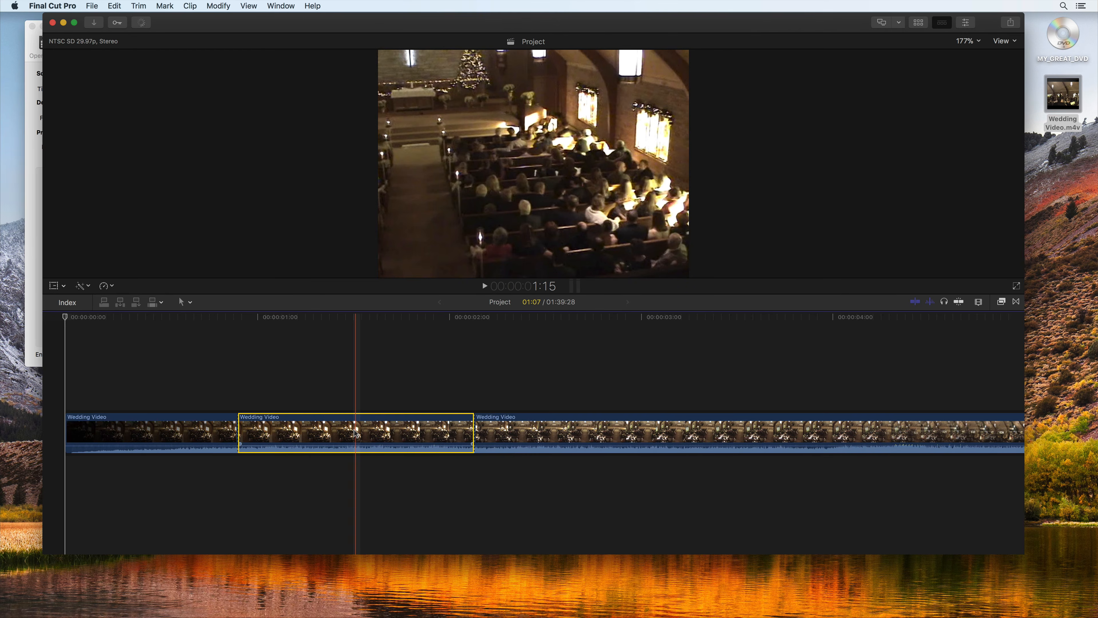
pyautogui.press('Delete')
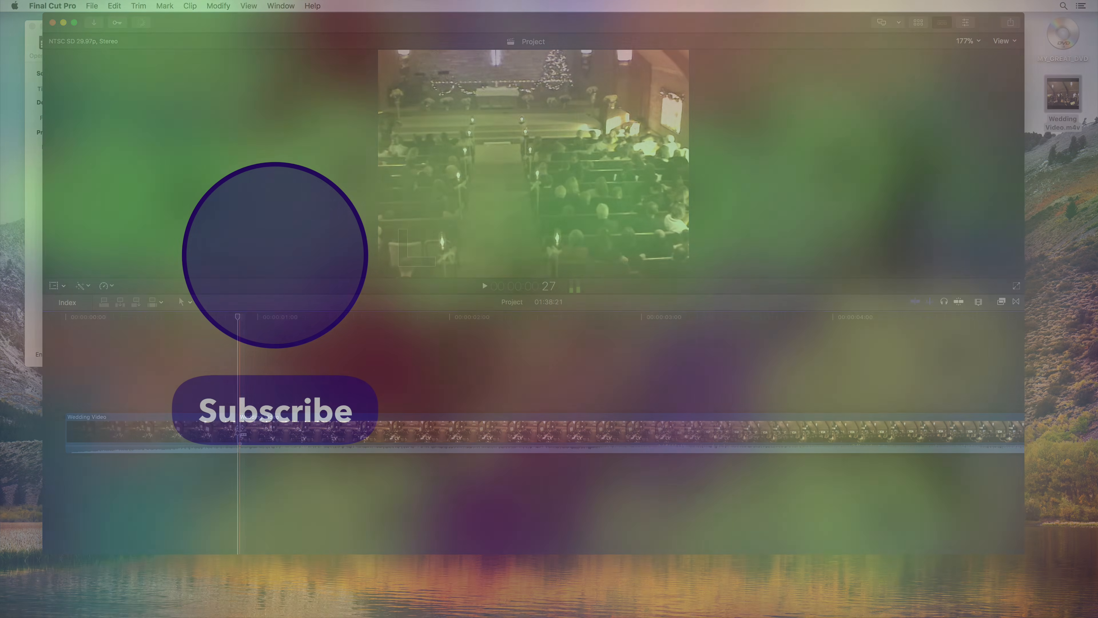